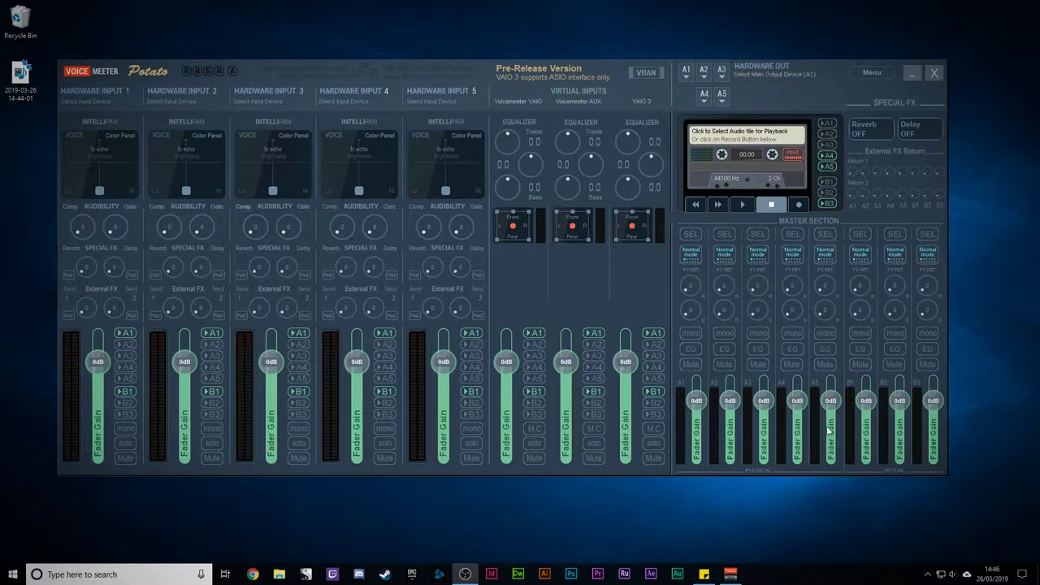
- Set the main hardware output A1 to MME: Speakers (Realtek High Definiti)
{"action": "left_click", "coordinate": [127, 392]}
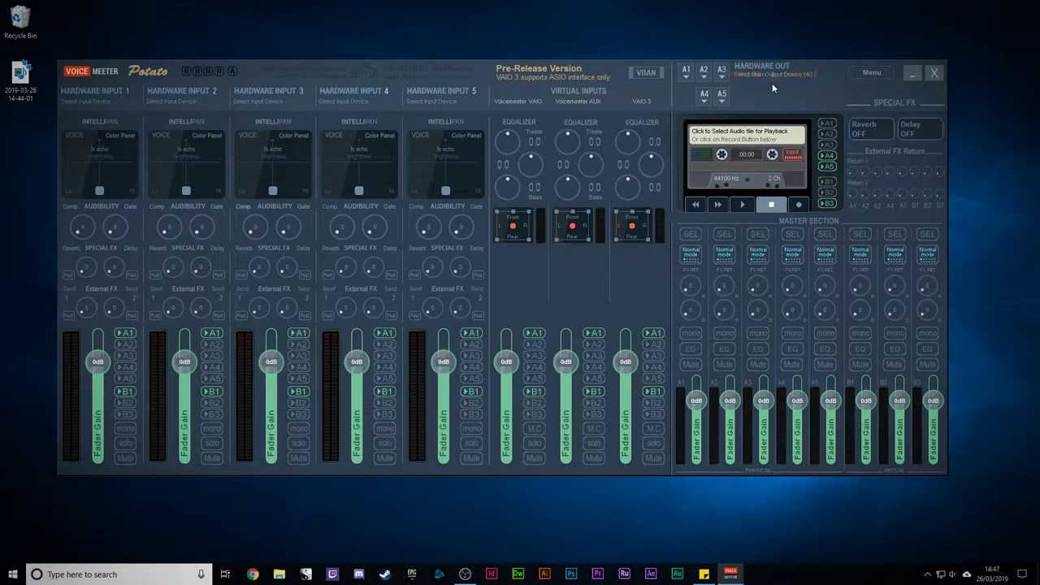
{"action": "left_click", "coordinate": [685, 71]}
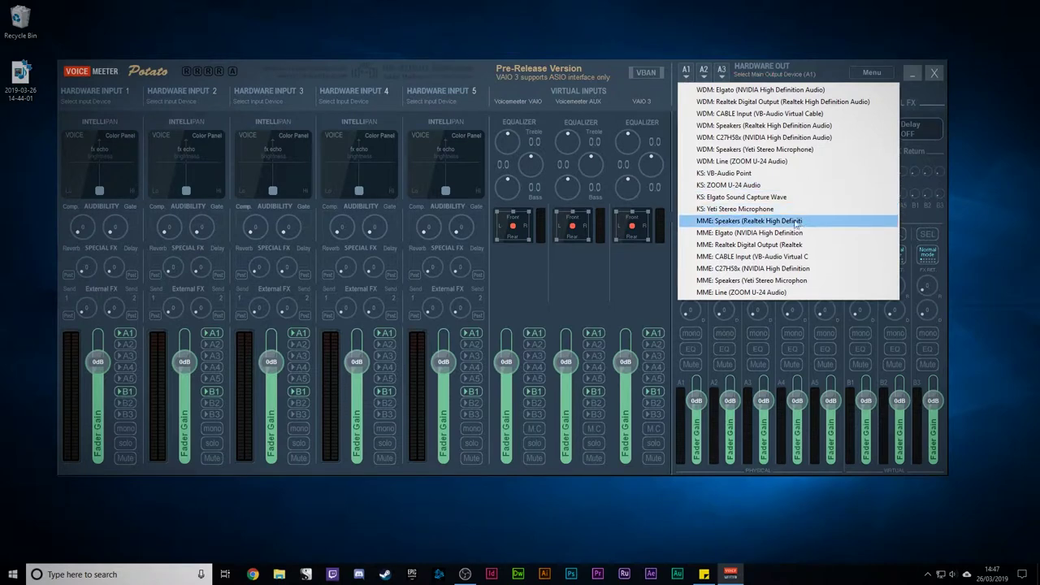
{"action": "left_click", "coordinate": [768, 221]}
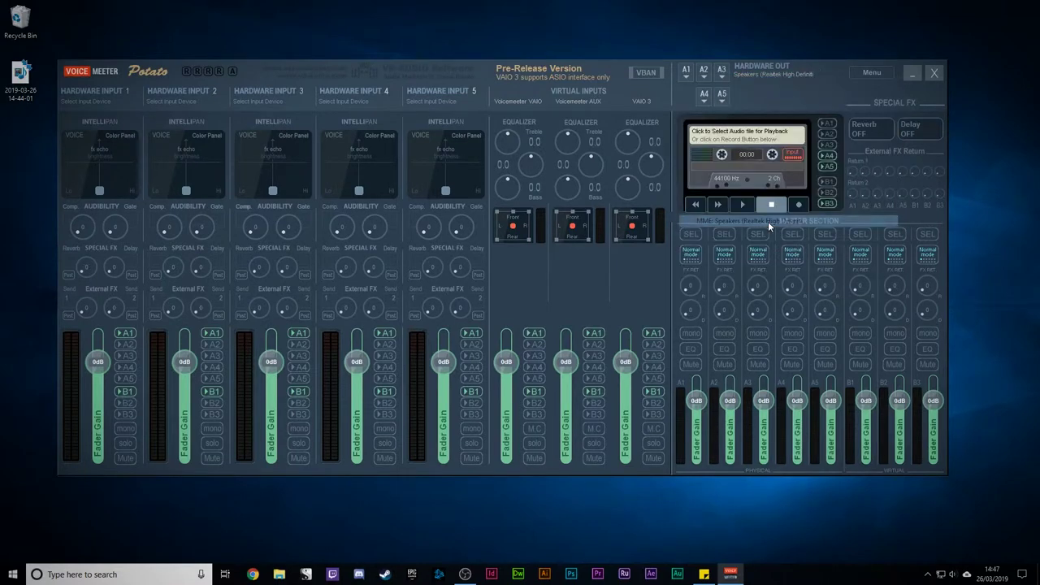
{"action": "left_click", "coordinate": [686, 72]}
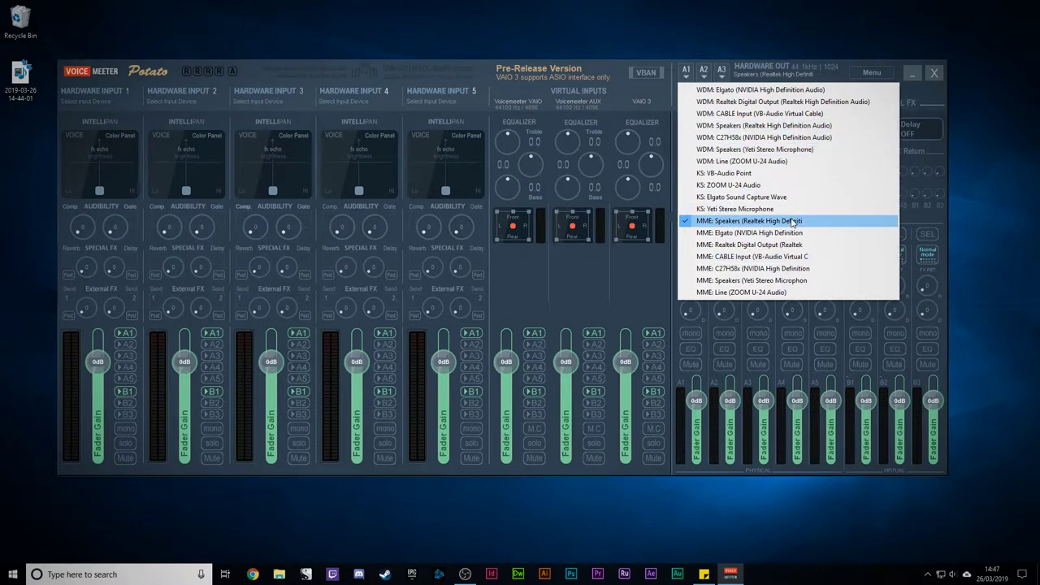
{"action": "left_click", "coordinate": [807, 73]}
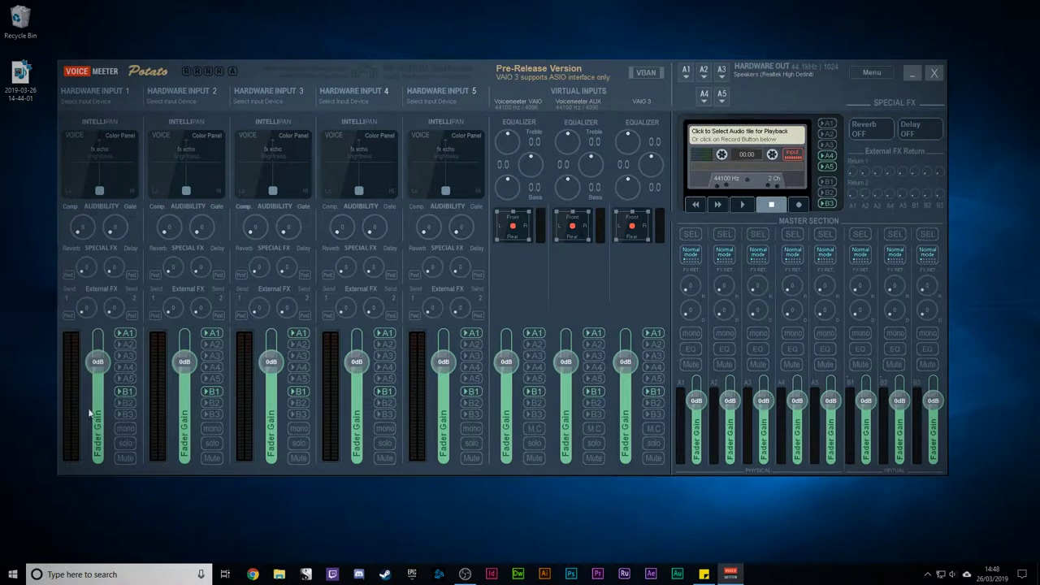
- Assign WDM: Yeti (Yeti Stereo Microphone) as the device for Hardware Input 1
{"action": "left_click", "coordinate": [98, 97]}
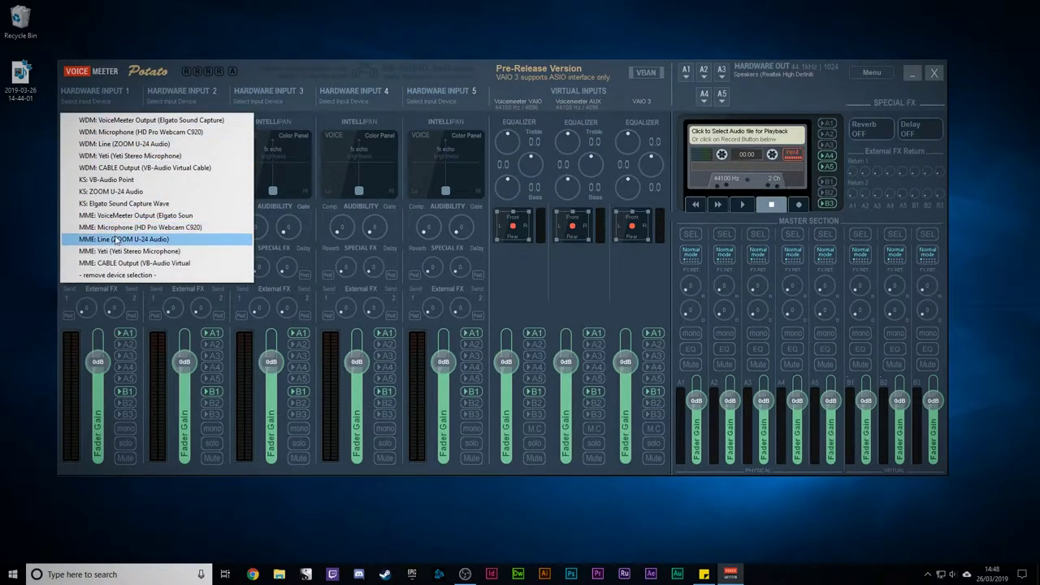
{"action": "left_click", "coordinate": [166, 156]}
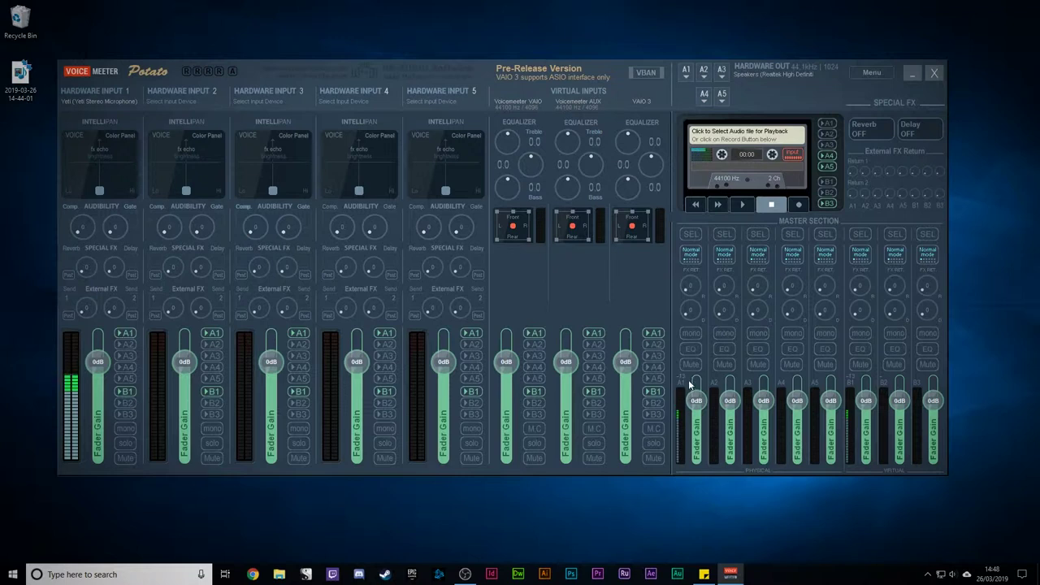
- Set hardware output A2 to KS: ZOOM U-24 Audio and try switching Hardware Input 1's routing between A1 and A2
{"action": "left_click", "coordinate": [131, 333]}
{"action": "left_click", "coordinate": [704, 77]}
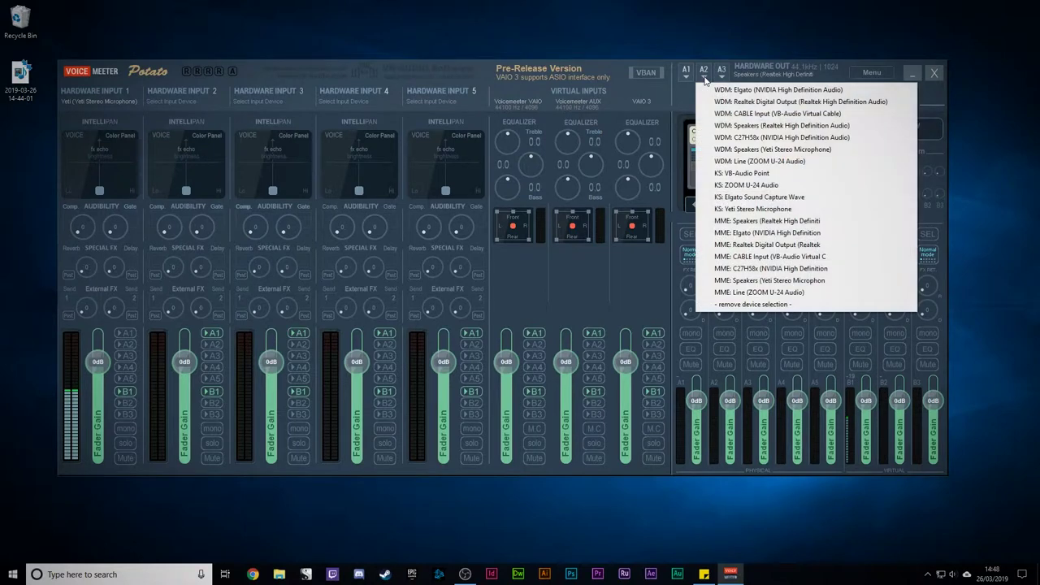
{"action": "left_click", "coordinate": [759, 187]}
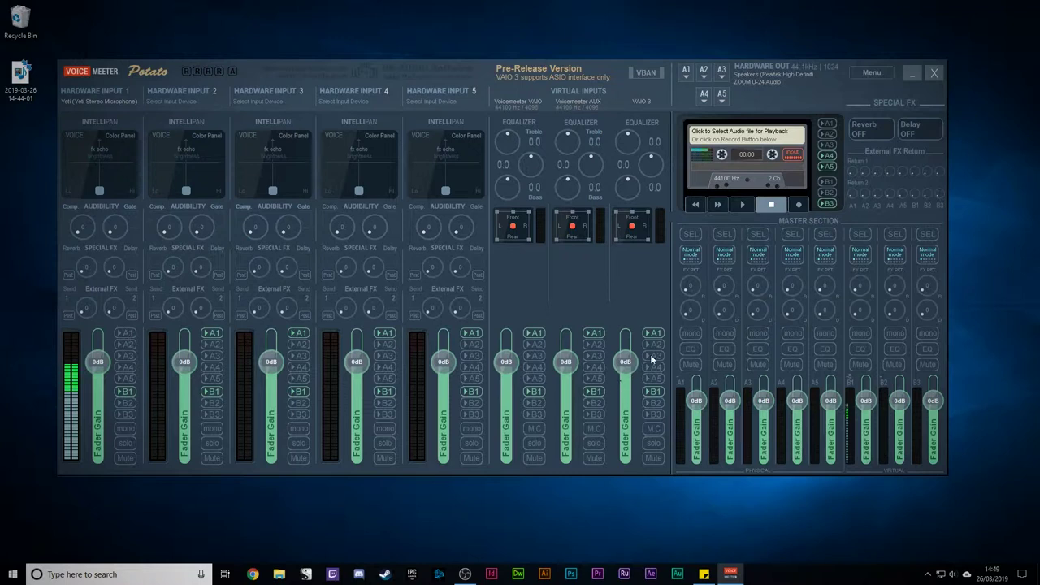
{"action": "left_click", "coordinate": [126, 345]}
{"action": "left_click", "coordinate": [128, 334]}
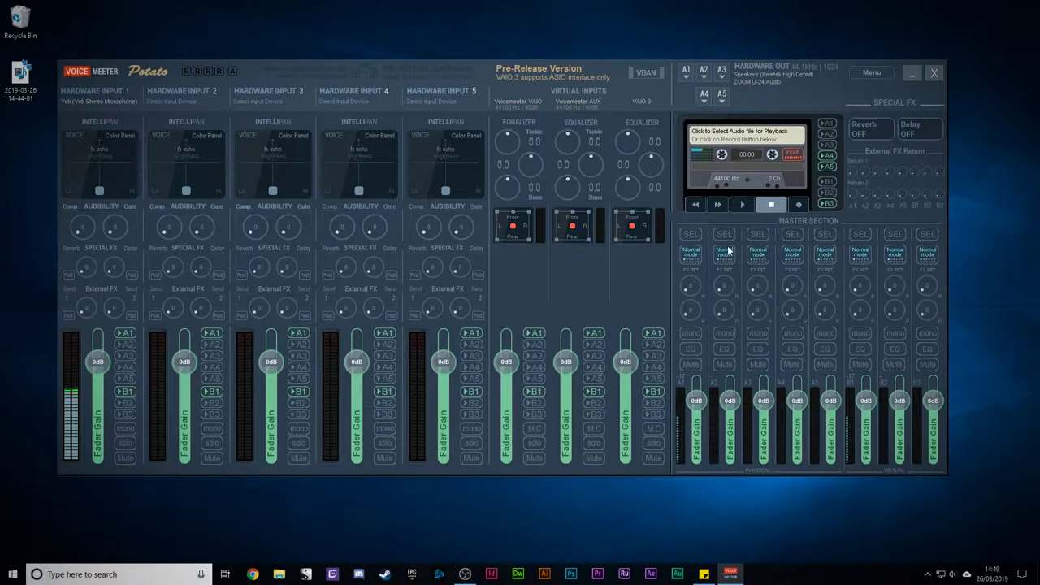
- Route Hardware Input 1 to virtual output B2 and remove the device selected for hardware output A2
{"action": "left_click", "coordinate": [127, 408]}
{"action": "left_click", "coordinate": [706, 72]}
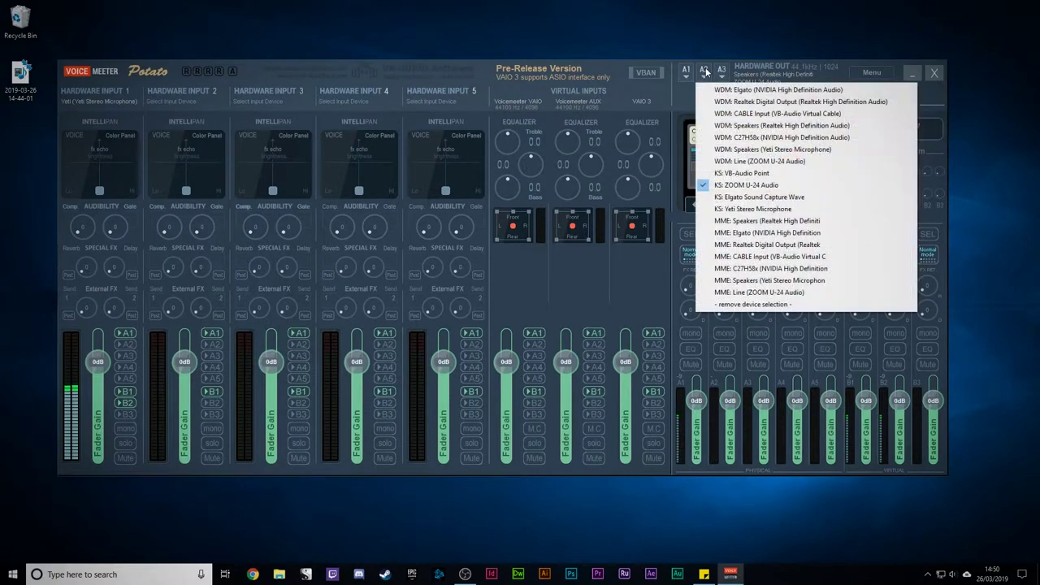
{"action": "left_click", "coordinate": [723, 310]}
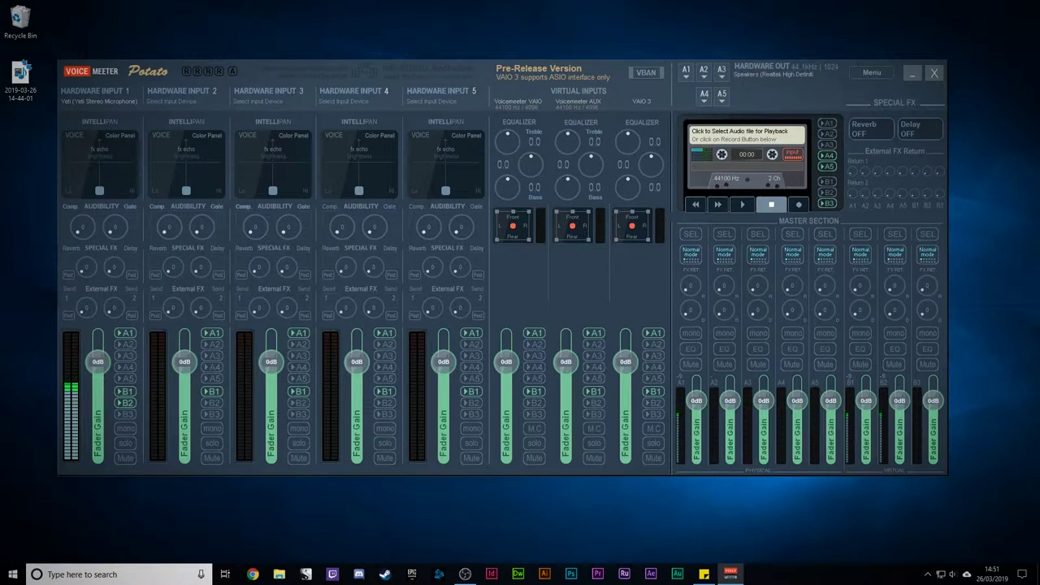
- Test the monitoring loudness by raising the system volume and bringing it back down
{"action": "key", "text": "alt+Tab"}
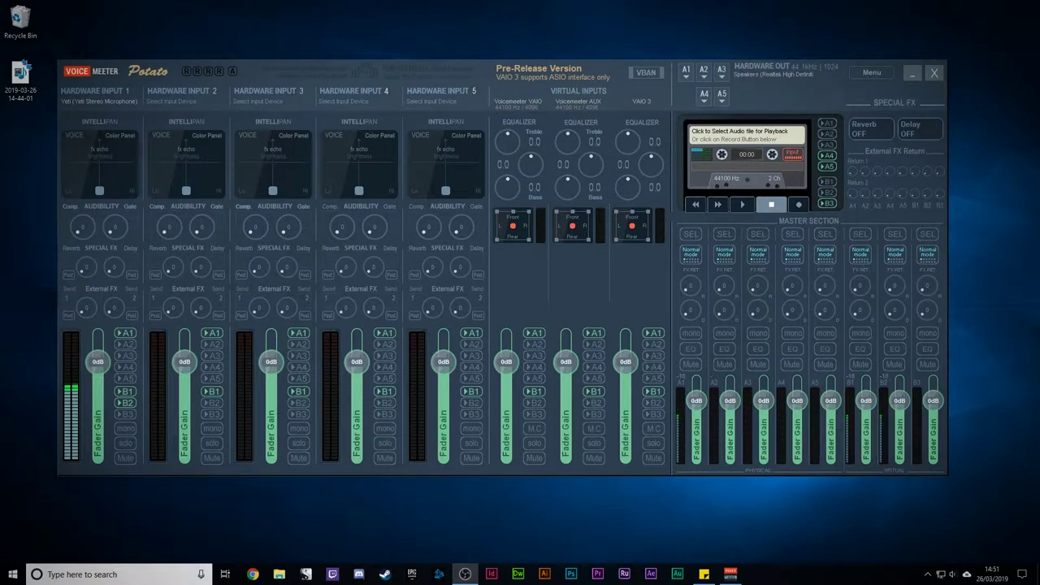
{"action": "key", "text": "XF86AudioRaiseVolume"}
{"action": "key", "text": "XF86AudioRaiseVolume"}
{"action": "key", "text": "XF86AudioRaiseVolume"}
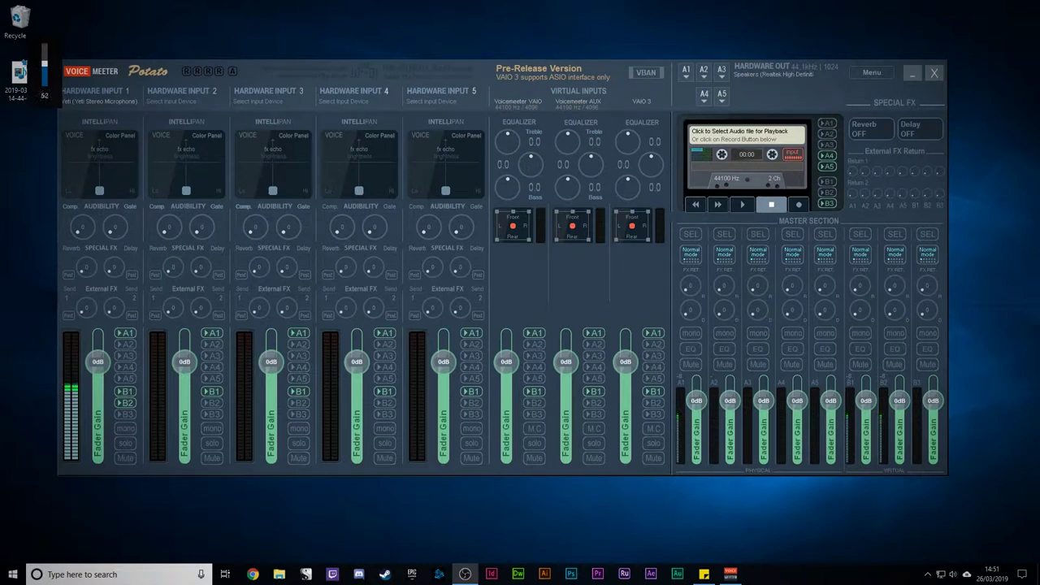
{"action": "key", "text": "XF86AudioRaiseVolume"}
{"action": "key", "text": "XF86AudioRaiseVolume"}
{"action": "key", "text": "XF86AudioRaiseVolume"}
{"action": "key", "text": "XF86AudioRaiseVolume"}
{"action": "key", "text": "XF86AudioRaiseVolume"}
{"action": "key", "text": "XF86AudioLowerVolume"}
{"action": "key", "text": "XF86AudioLowerVolume"}
{"action": "key", "text": "XF86AudioLowerVolume"}
{"action": "key", "text": "XF86AudioLowerVolume"}
{"action": "key", "text": "XF86AudioLowerVolume"}
{"action": "key", "text": "XF86AudioLowerVolume"}
{"action": "key", "text": "XF86AudioLowerVolume"}
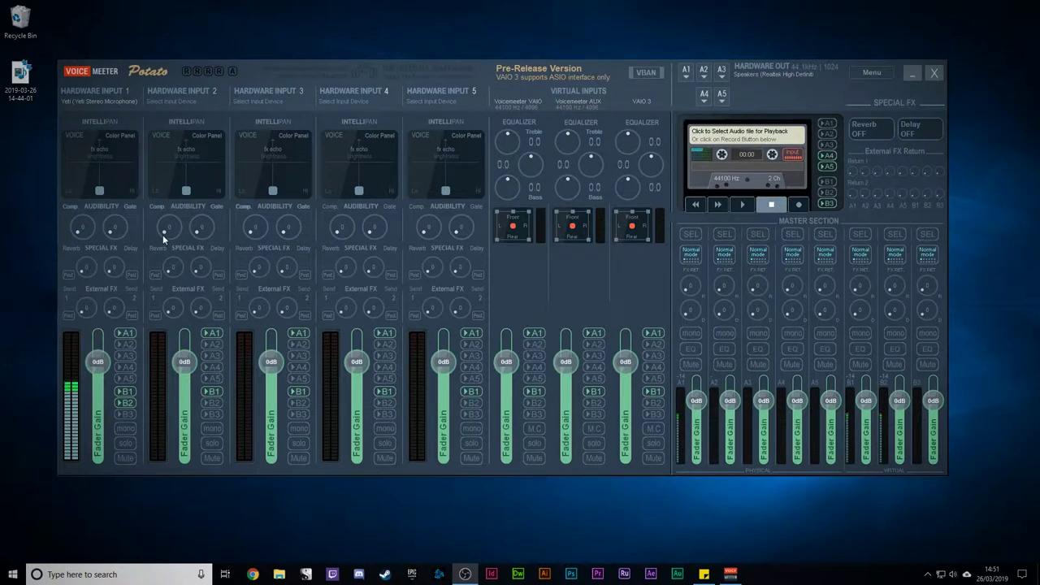
- Switch Hardware Input 1 to mono and turn off its A1 routing
{"action": "left_click", "coordinate": [130, 432]}
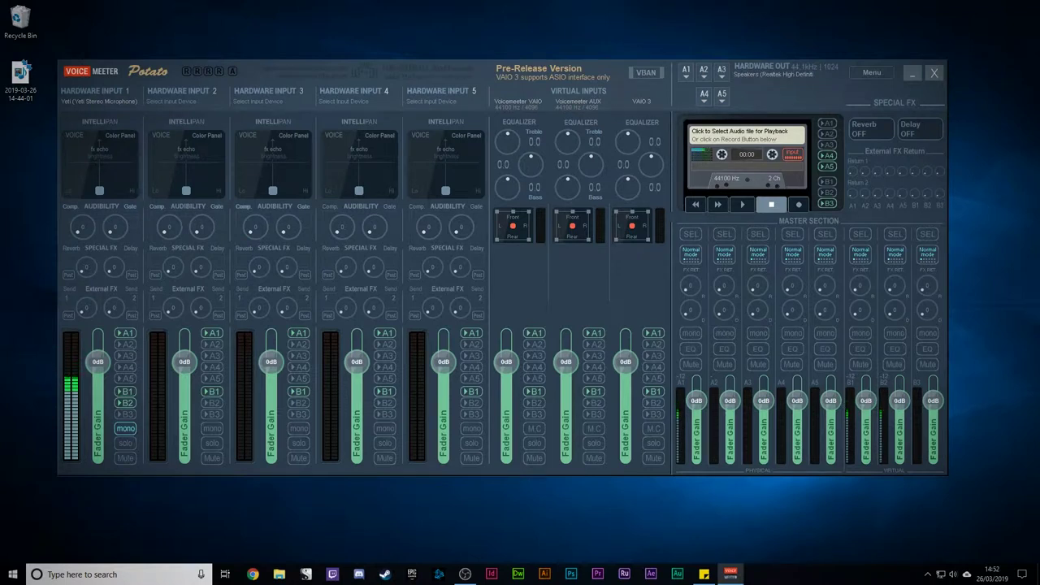
{"action": "left_click", "coordinate": [127, 334]}
- Try Hardware Input 1's fader gain at lower and higher levels, leaving it at 5.4 dB
{"action": "mouse_move", "coordinate": [97, 362]}
{"action": "left_mouse_down"}
{"action": "mouse_move", "coordinate": [95, 391]}
{"action": "mouse_move", "coordinate": [95, 375]}
{"action": "left_mouse_up"}
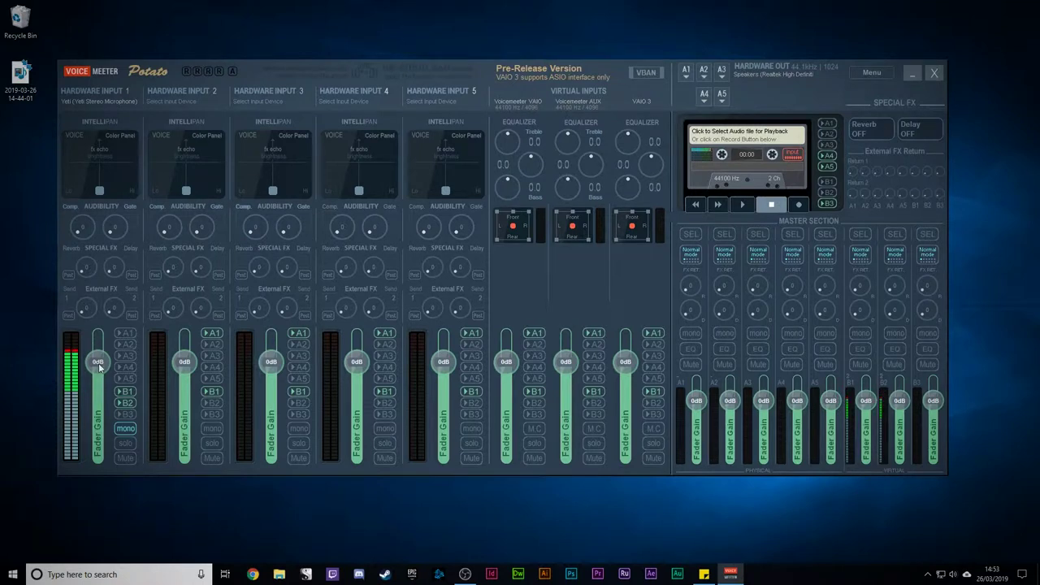
{"action": "left_click_drag", "start_coordinate": [99, 367], "coordinate": [100, 356]}
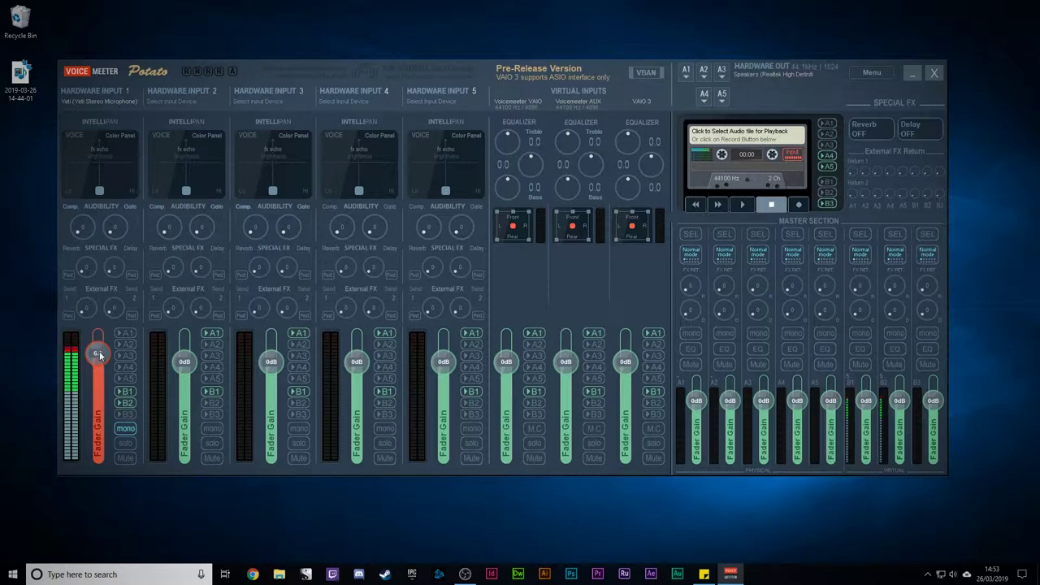
{"action": "left_click_drag", "start_coordinate": [100, 355], "coordinate": [102, 363]}
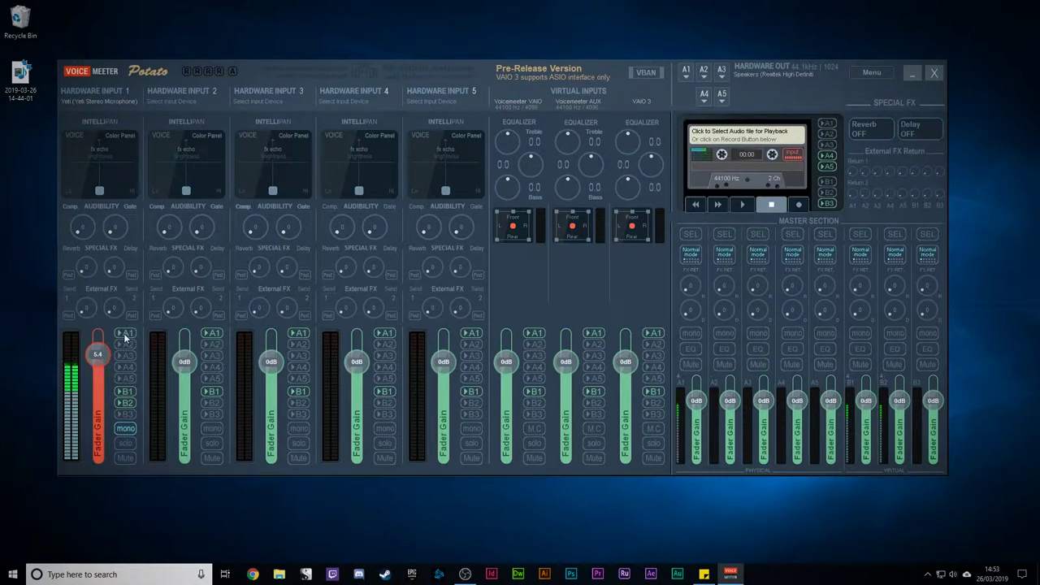
- Turn the system volume down slightly
{"action": "key", "text": "XF86AudioLowerVolume"}
{"action": "key", "text": "XF86AudioRaiseVolume"}
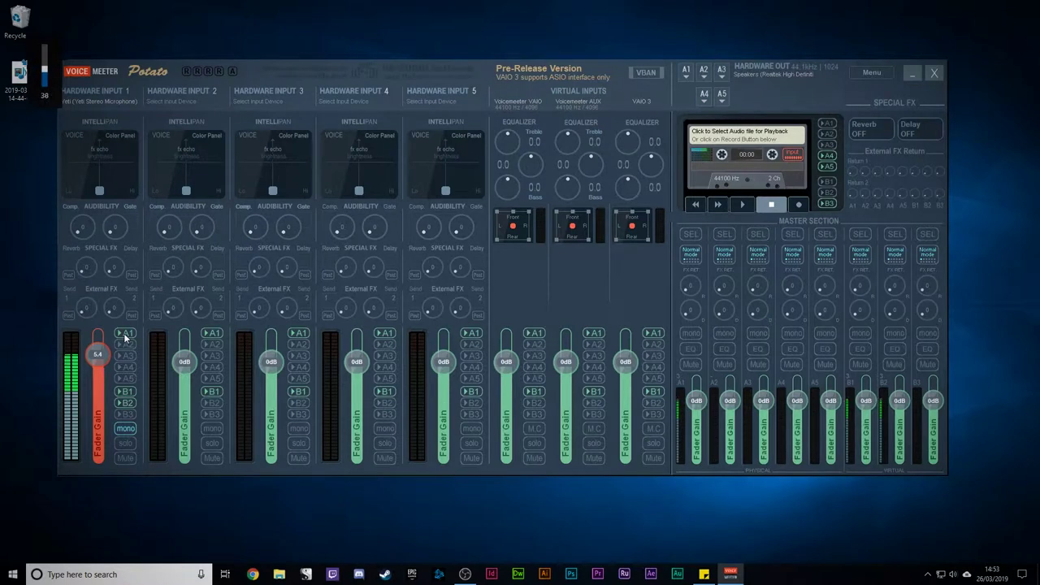
{"action": "key", "text": "XF86AudioLowerVolume"}
{"action": "key", "text": "XF86AudioLowerVolume"}
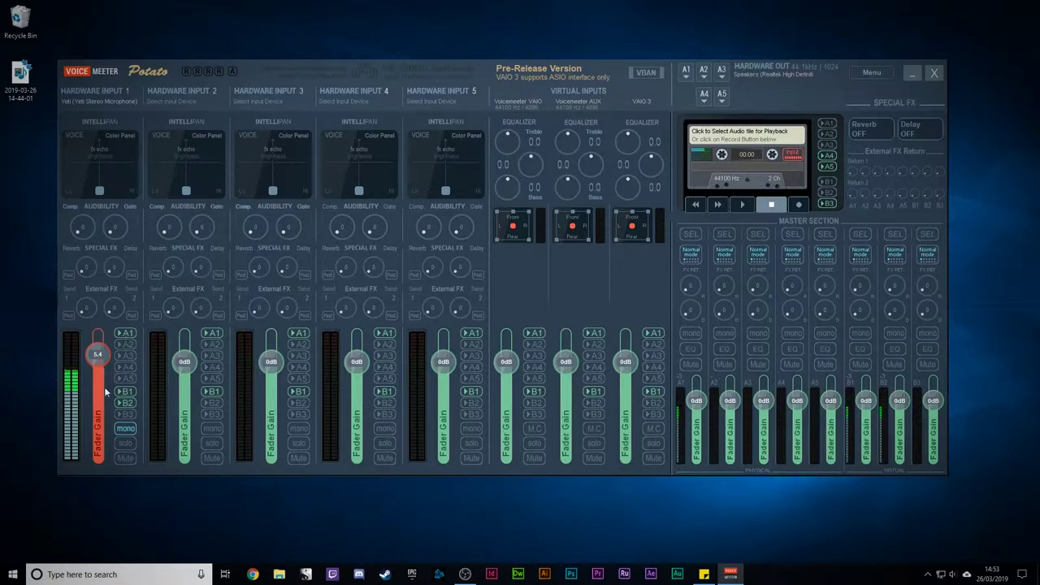
- Fine-tune Hardware Input 1's fader gain to 4.6 dB and lower the system volume a little
{"action": "left_click_drag", "start_coordinate": [107, 354], "coordinate": [105, 367]}
{"action": "scroll", "coordinate": [104, 361], "scroll_direction": "up", "scroll_amount": 4}
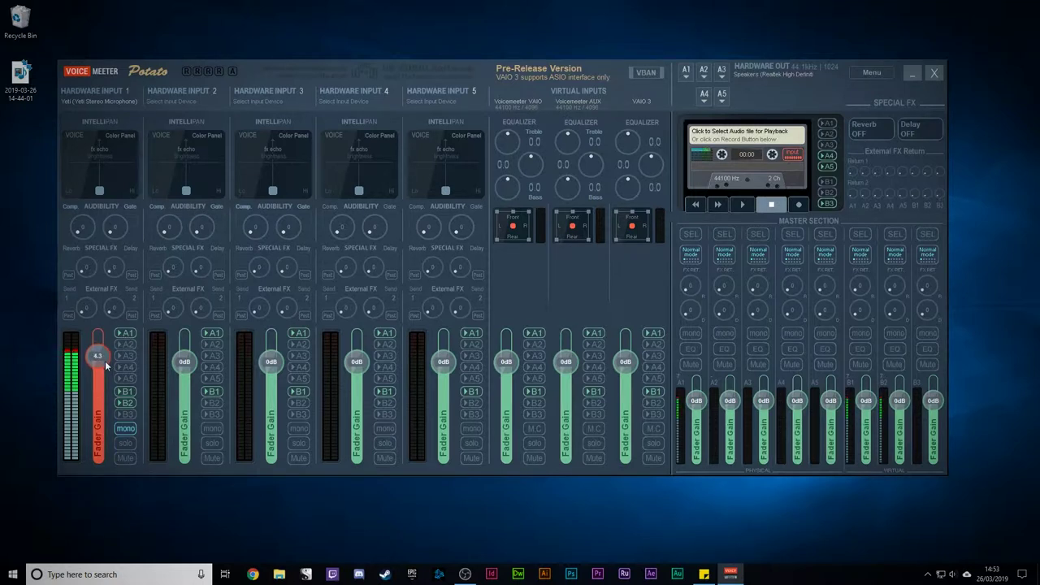
{"action": "scroll", "coordinate": [105, 360], "scroll_direction": "up", "scroll_amount": 3}
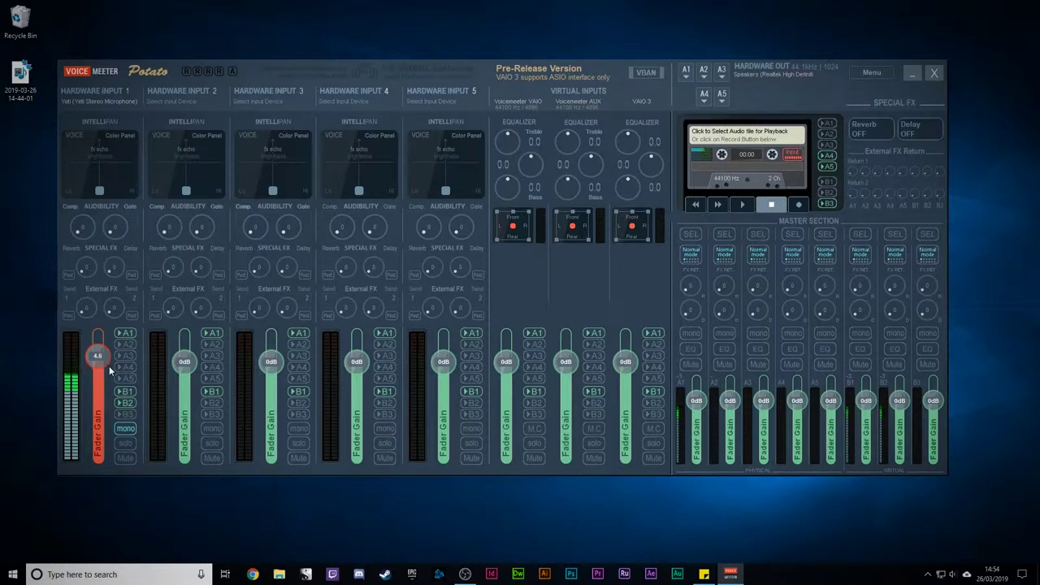
{"action": "key", "text": "XF86AudioLowerVolume"}
- Try the modulation effect in Hardware Input 1's Intellipan, reset it and return to the voice color panel
{"action": "right_click", "coordinate": [123, 160]}
{"action": "left_click_drag", "start_coordinate": [100, 192], "coordinate": [117, 178]}
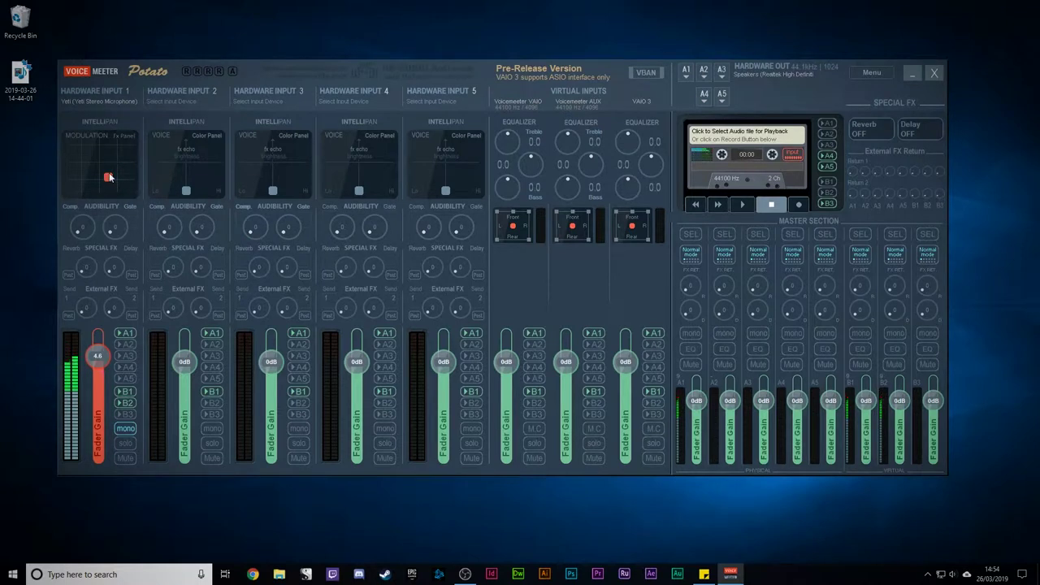
{"action": "double_click", "coordinate": [108, 176]}
{"action": "right_click", "coordinate": [108, 169]}
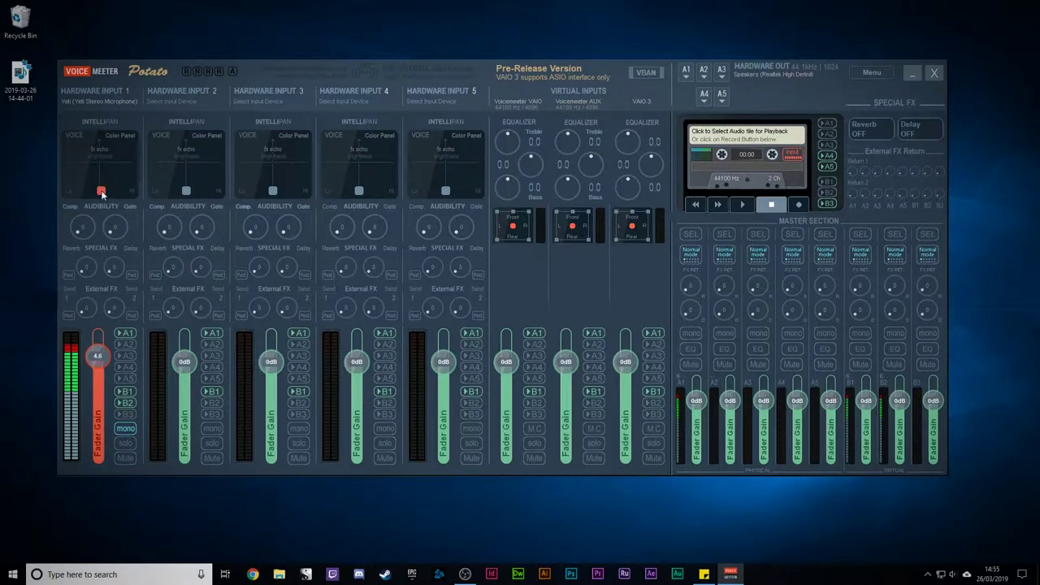
- Try echo, Hi and Lo extremes on Hardware Input 1's voice pad, resetting the pad and the fader gain to 0 dB
{"action": "left_click_drag", "start_coordinate": [101, 190], "coordinate": [100, 161]}
{"action": "left_click_drag", "start_coordinate": [100, 161], "coordinate": [101, 168]}
{"action": "left_click_drag", "start_coordinate": [100, 168], "coordinate": [134, 194]}
{"action": "double_click", "coordinate": [99, 362]}
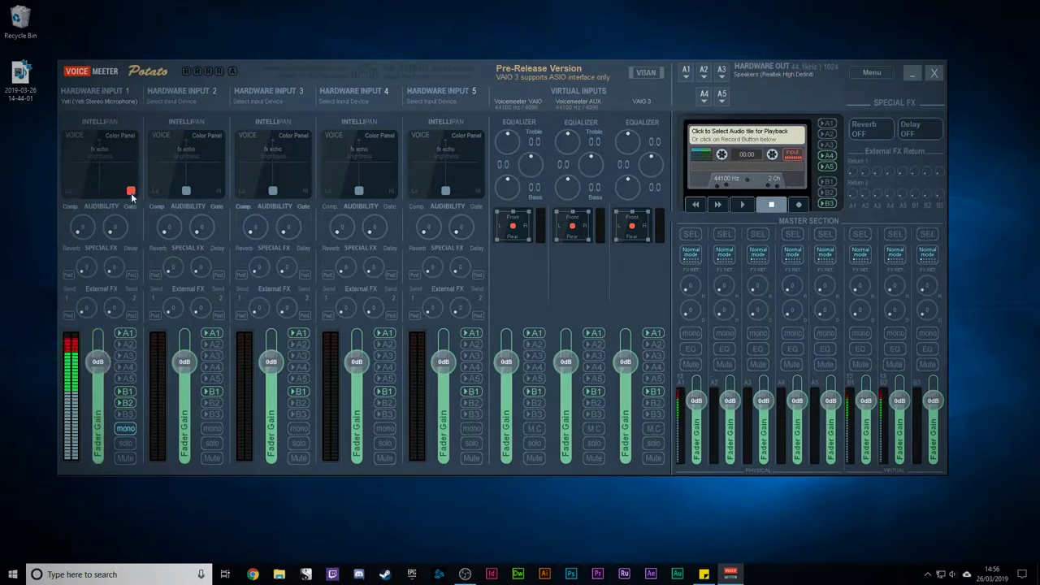
{"action": "left_click_drag", "start_coordinate": [130, 192], "coordinate": [45, 204]}
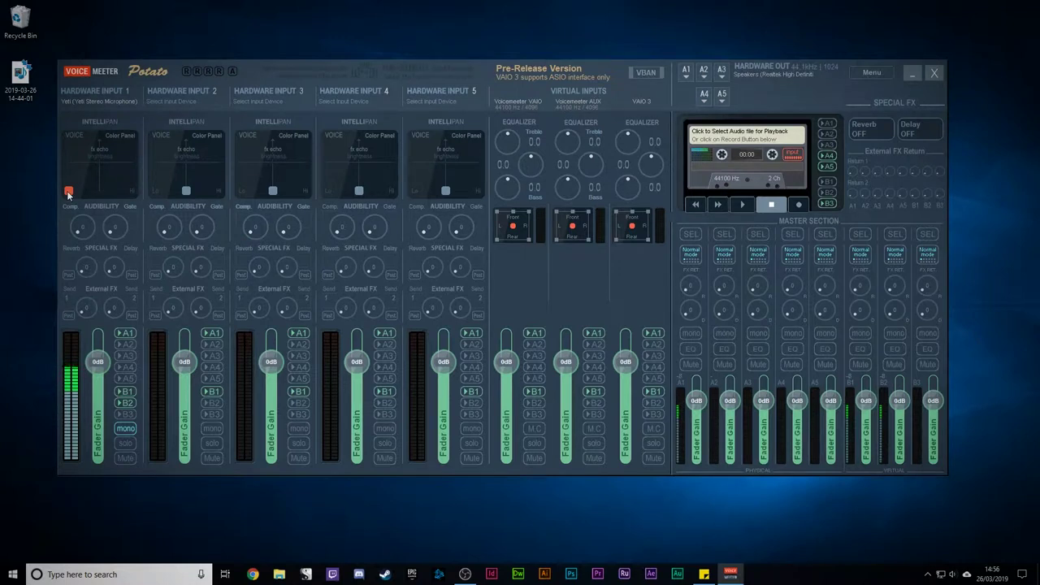
{"action": "double_click", "coordinate": [69, 192]}
- Place Hardware Input 1's voice pad point slightly toward Lo along the pad's lower edge
{"action": "left_click_drag", "start_coordinate": [104, 197], "coordinate": [91, 204]}
{"action": "mouse_move", "coordinate": [89, 195]}
{"action": "left_mouse_down"}
{"action": "mouse_move", "coordinate": [88, 171]}
{"action": "mouse_move", "coordinate": [91, 179]}
{"action": "left_mouse_up"}
{"action": "left_click_drag", "start_coordinate": [89, 175], "coordinate": [89, 195]}
{"action": "left_click_drag", "start_coordinate": [88, 194], "coordinate": [87, 193]}
{"action": "left_click_drag", "start_coordinate": [100, 194], "coordinate": [89, 193]}
- Try different gate levels on Hardware Input 1 and set its Gate to about 1.9
{"action": "scroll", "coordinate": [110, 234], "scroll_direction": "up", "scroll_amount": 2}
{"action": "scroll", "coordinate": [105, 231], "scroll_direction": "up", "scroll_amount": 9}
{"action": "scroll", "coordinate": [100, 234], "scroll_direction": "down", "scroll_amount": 8}
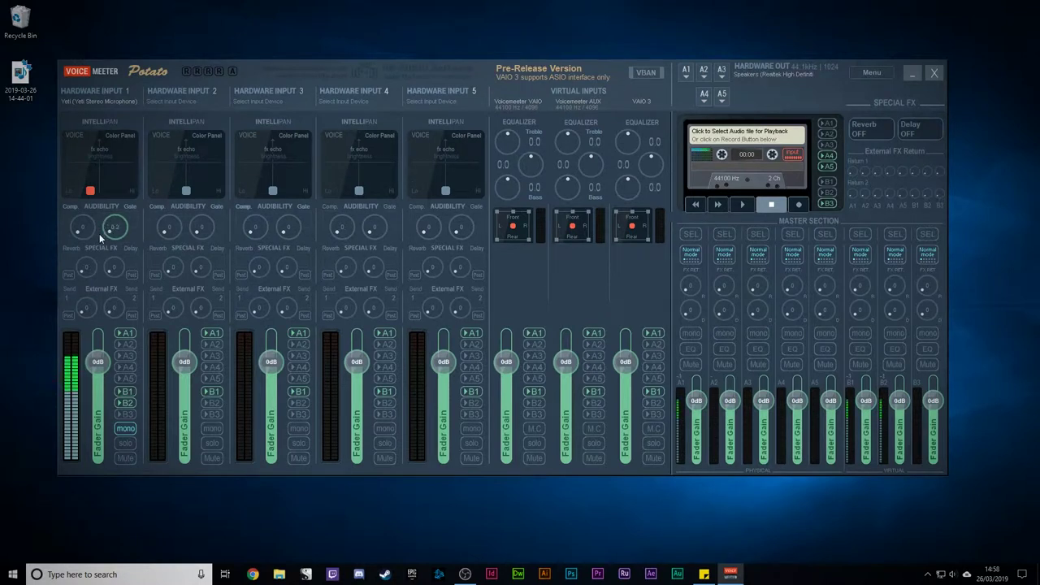
{"action": "left_click_drag", "start_coordinate": [101, 238], "coordinate": [101, 177]}
{"action": "left_click_drag", "start_coordinate": [115, 229], "coordinate": [118, 299]}
{"action": "scroll", "coordinate": [109, 233], "scroll_direction": "up", "scroll_amount": 5}
{"action": "scroll", "coordinate": [108, 230], "scroll_direction": "down", "scroll_amount": 3}
- Try raising Hardware Input 1's compressor and return it to 0
{"action": "left_click_drag", "start_coordinate": [78, 235], "coordinate": [73, 211]}
{"action": "left_click_drag", "start_coordinate": [75, 214], "coordinate": [74, 235]}
{"action": "left_click_drag", "start_coordinate": [74, 234], "coordinate": [78, 270]}
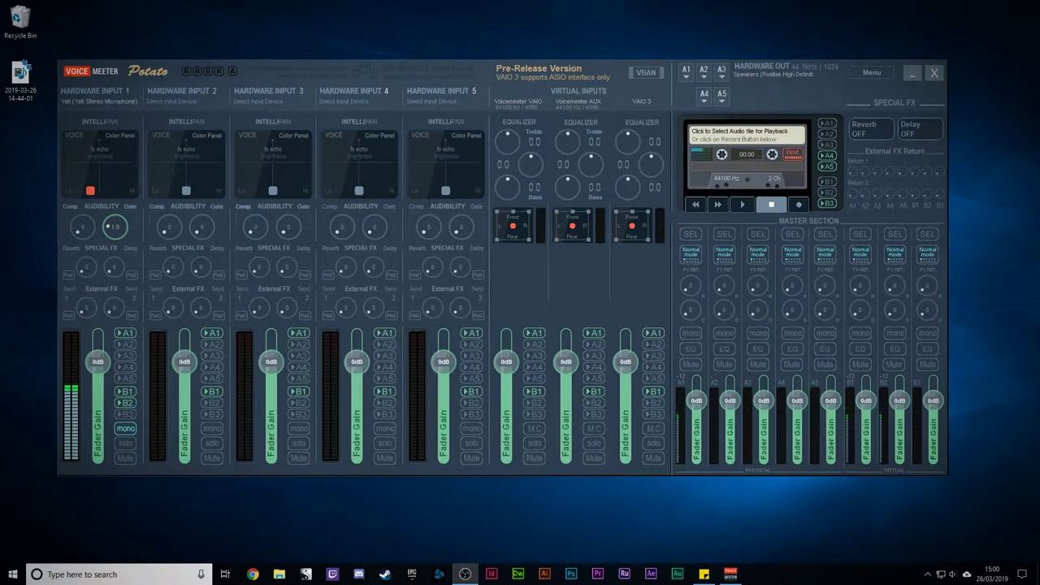
- In OBS, try VoiceMeeter Aux Output (VB-Audio VoiceMeeter AUX VAIO) as the device for Audio Input Capture 2 and discard the change
{"action": "left_click_drag", "start_coordinate": [334, 123], "coordinate": [481, 29]}
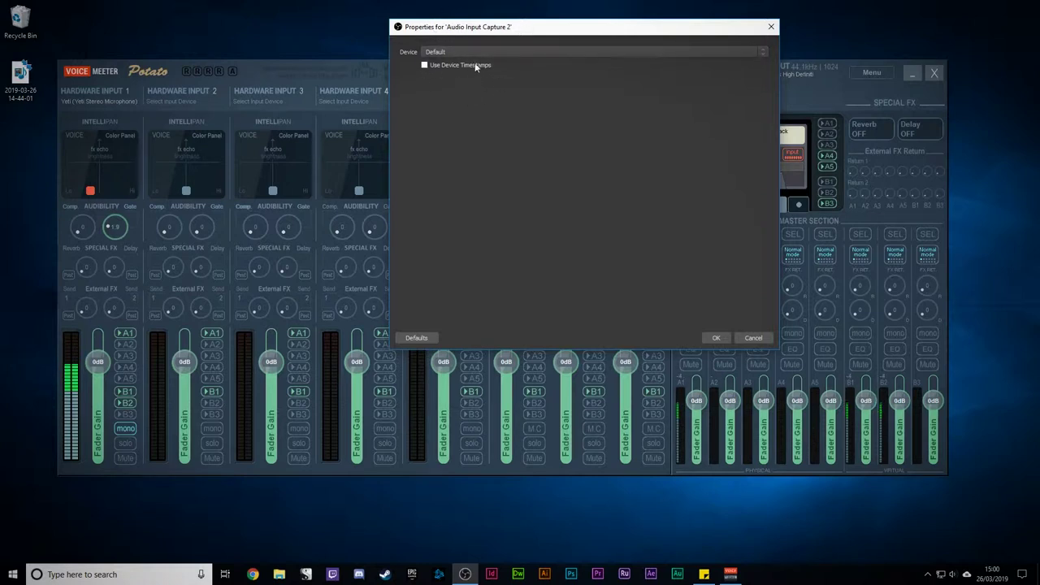
{"action": "left_click", "coordinate": [444, 53]}
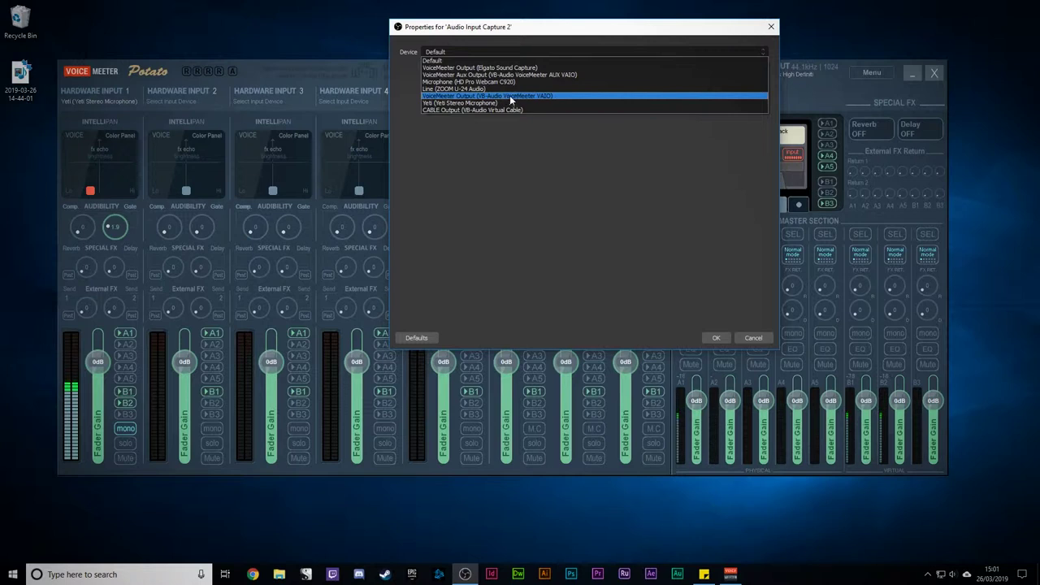
{"action": "left_click", "coordinate": [522, 31]}
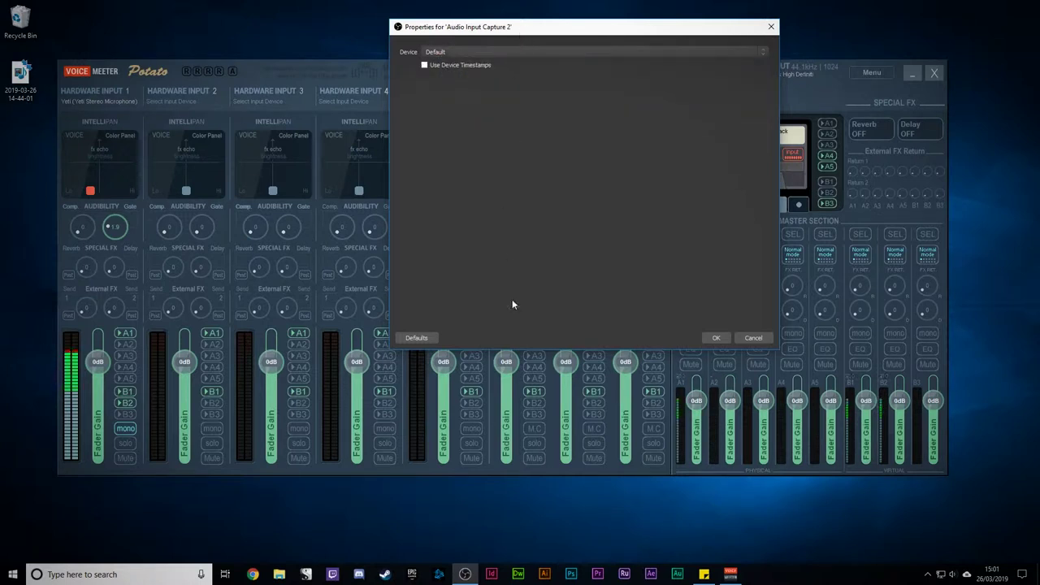
{"action": "left_click_drag", "start_coordinate": [500, 31], "coordinate": [126, 28]}
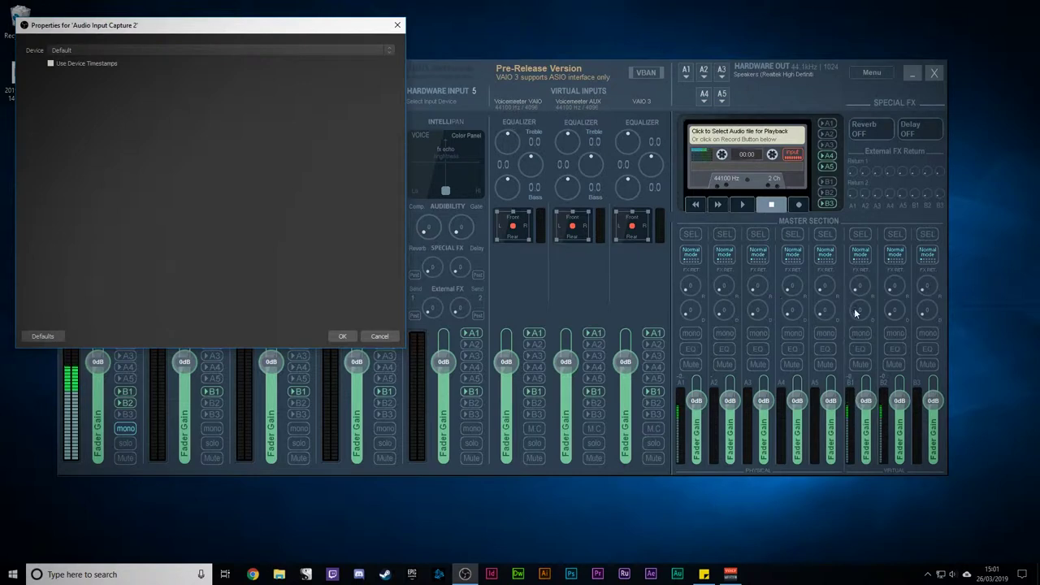
{"action": "left_click", "coordinate": [176, 50]}
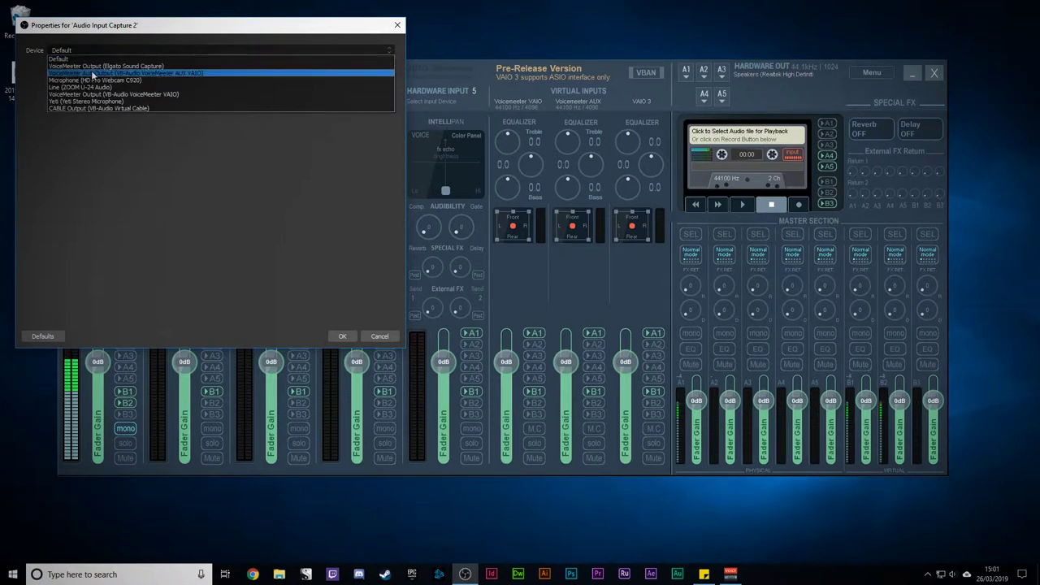
{"action": "left_click", "coordinate": [169, 72]}
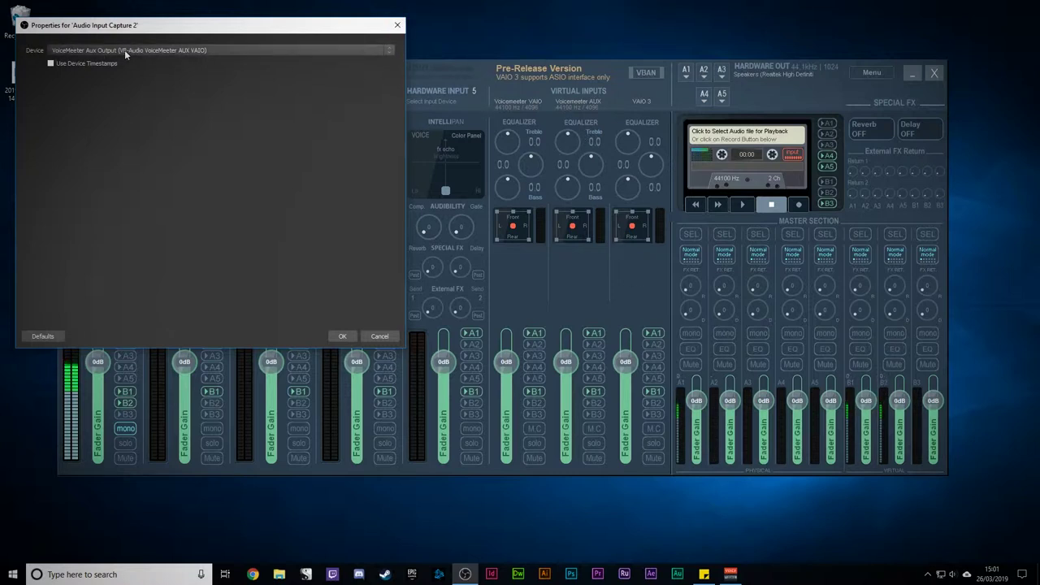
{"action": "left_click", "coordinate": [395, 27]}
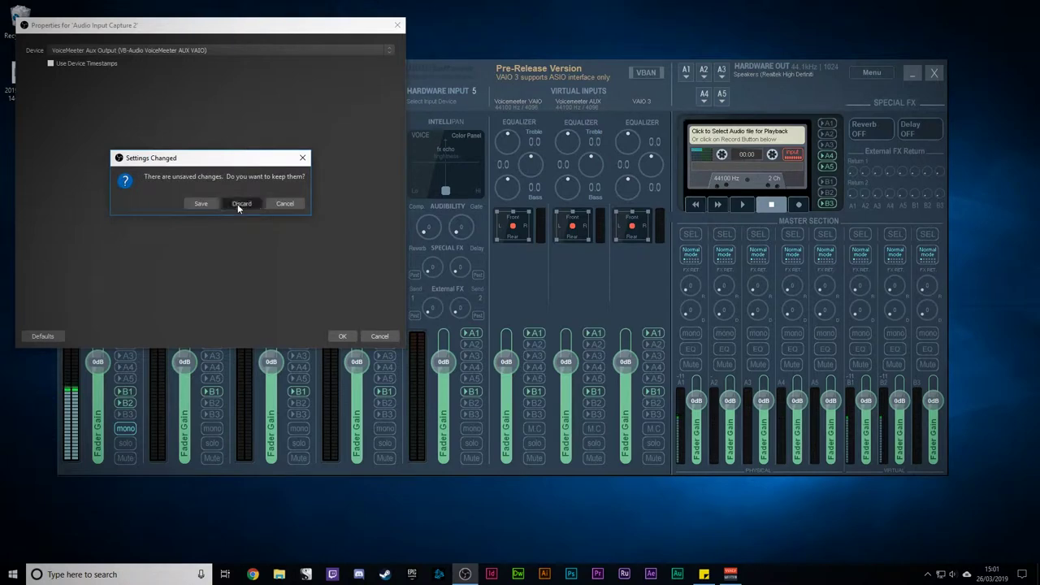
{"action": "left_click", "coordinate": [237, 203]}
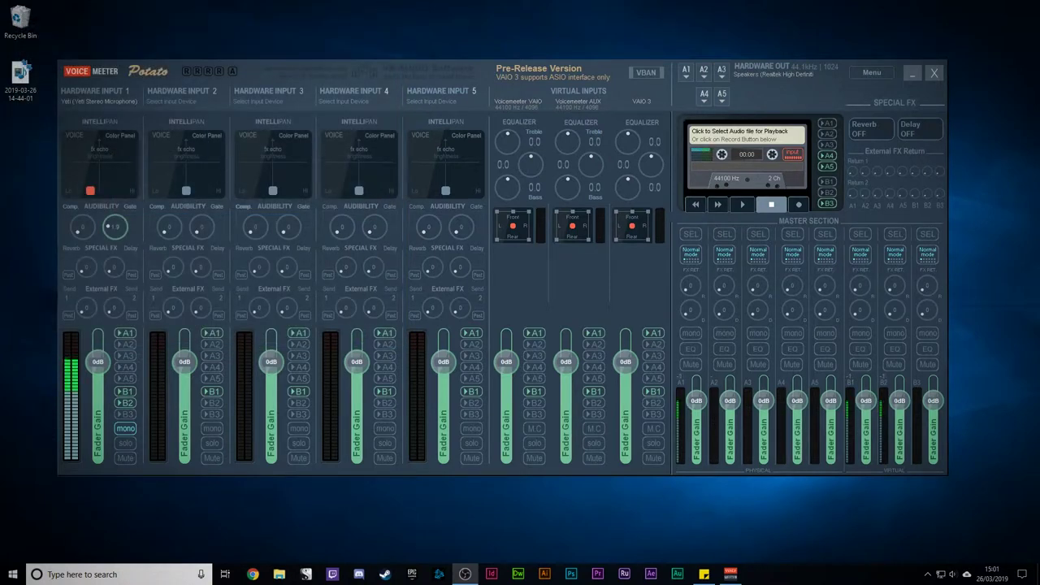